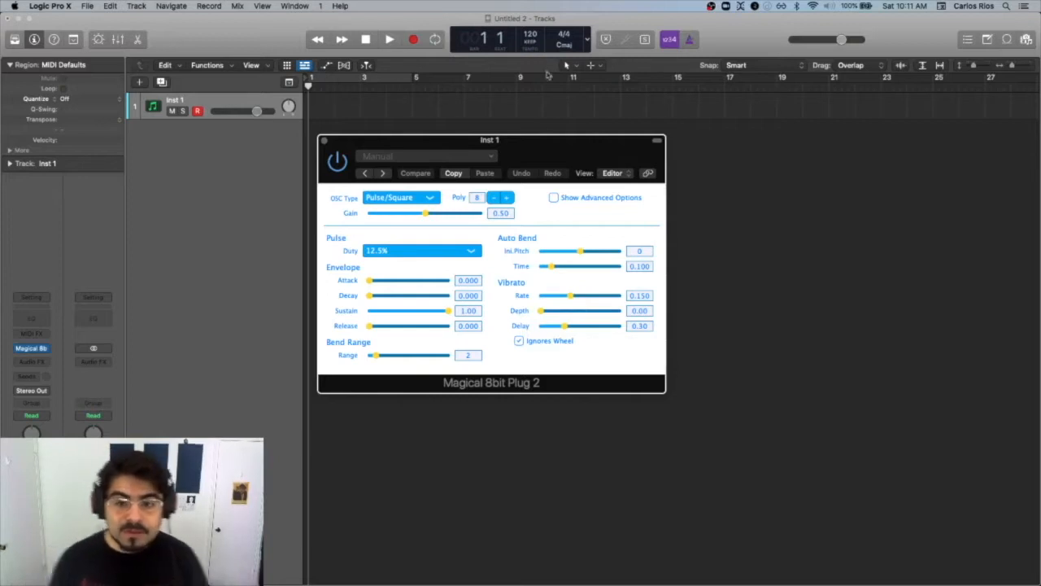
{"action": "left_click_drag", "start_coordinate": [527, 156], "coordinate": [548, 163]}
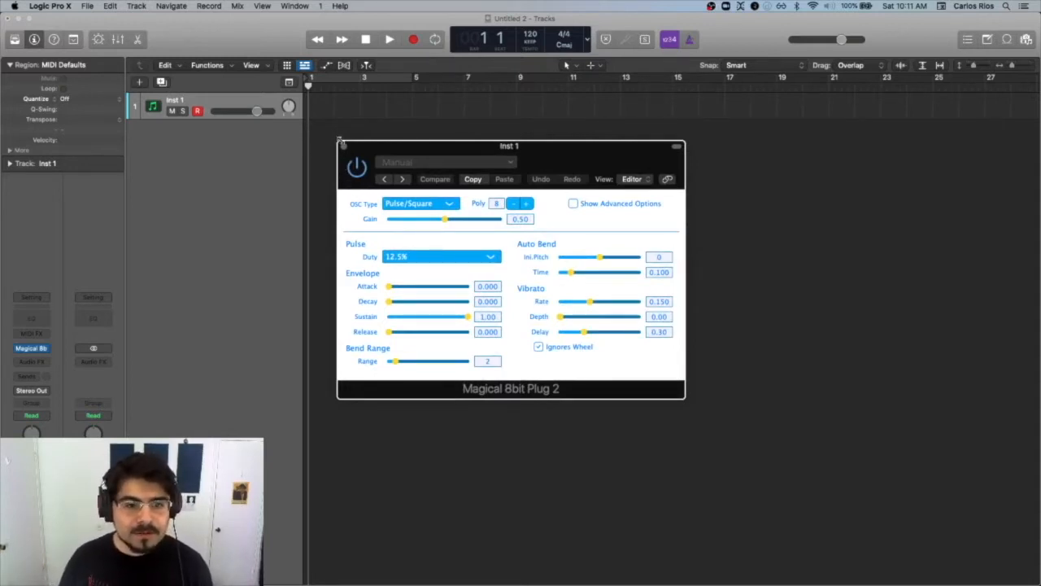
{"action": "left_click_drag", "start_coordinate": [341, 141], "coordinate": [307, 130]}
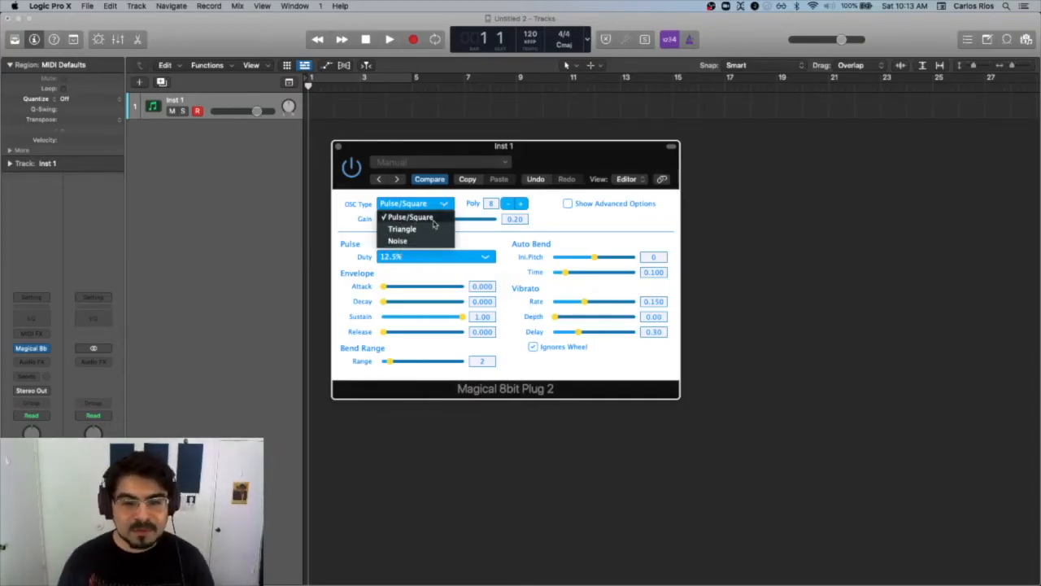
- Try the Triangle and Noise oscillator types and return the oscillator to Pulse/Square
{"action": "left_click", "coordinate": [434, 220]}
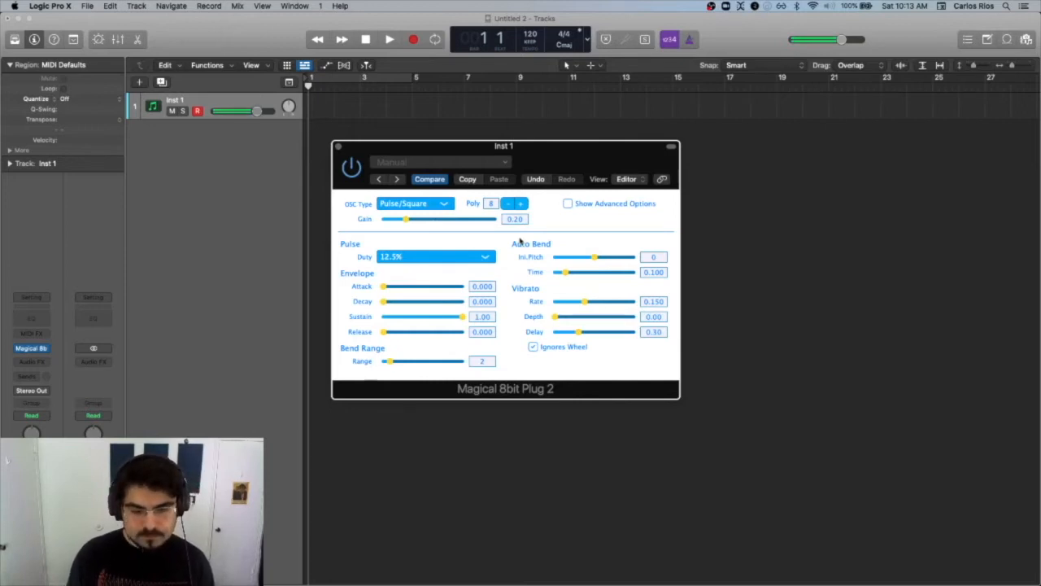
{"action": "left_click", "coordinate": [415, 204]}
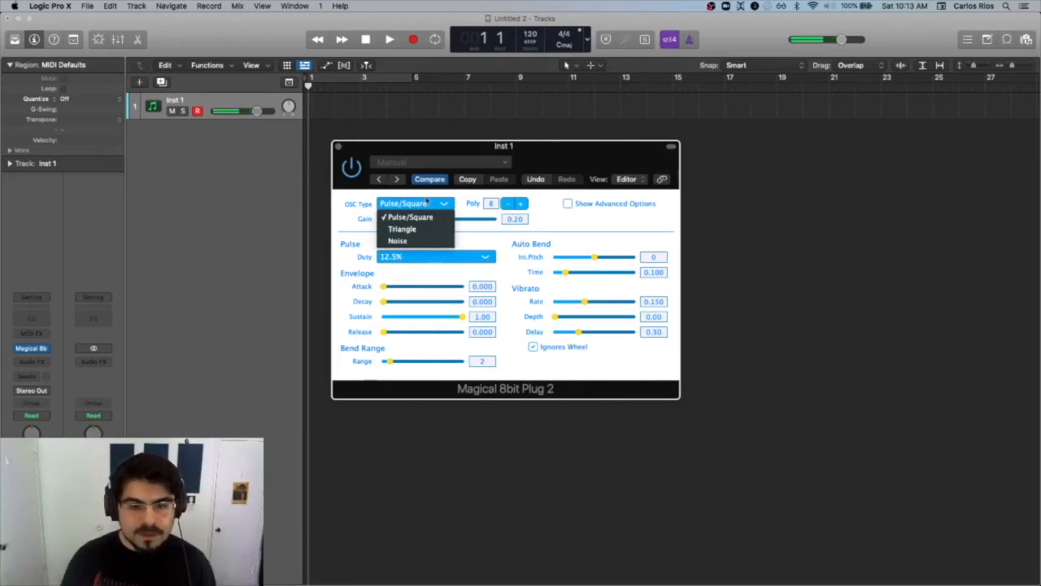
{"action": "left_click", "coordinate": [425, 233]}
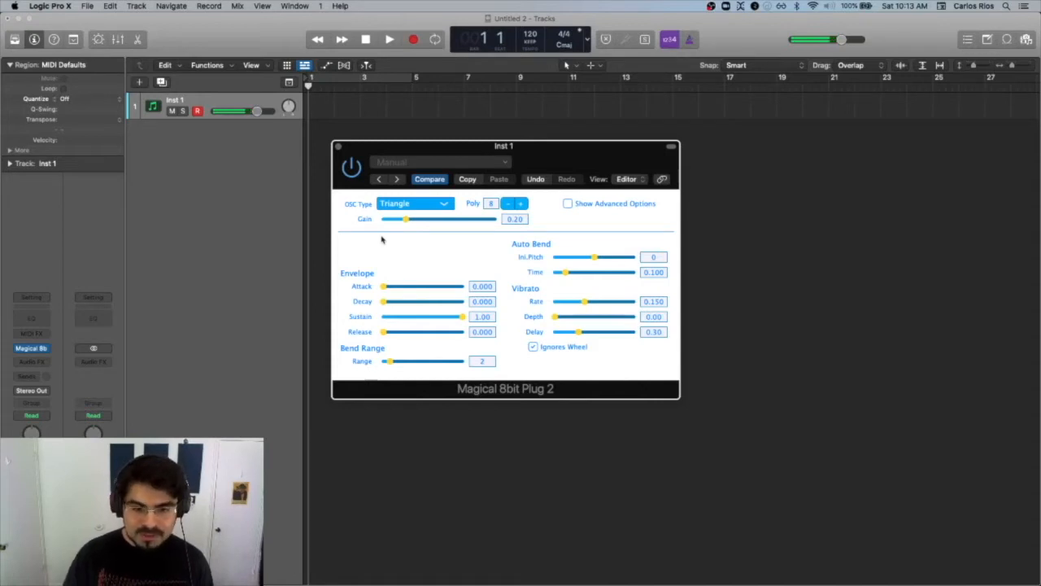
{"action": "left_click", "coordinate": [425, 207]}
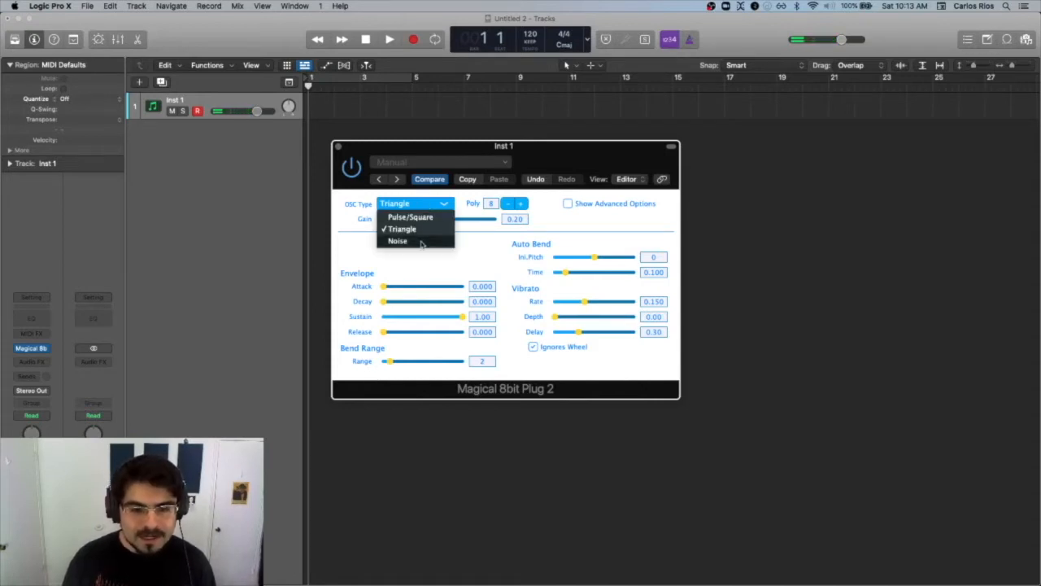
{"action": "left_click", "coordinate": [422, 242]}
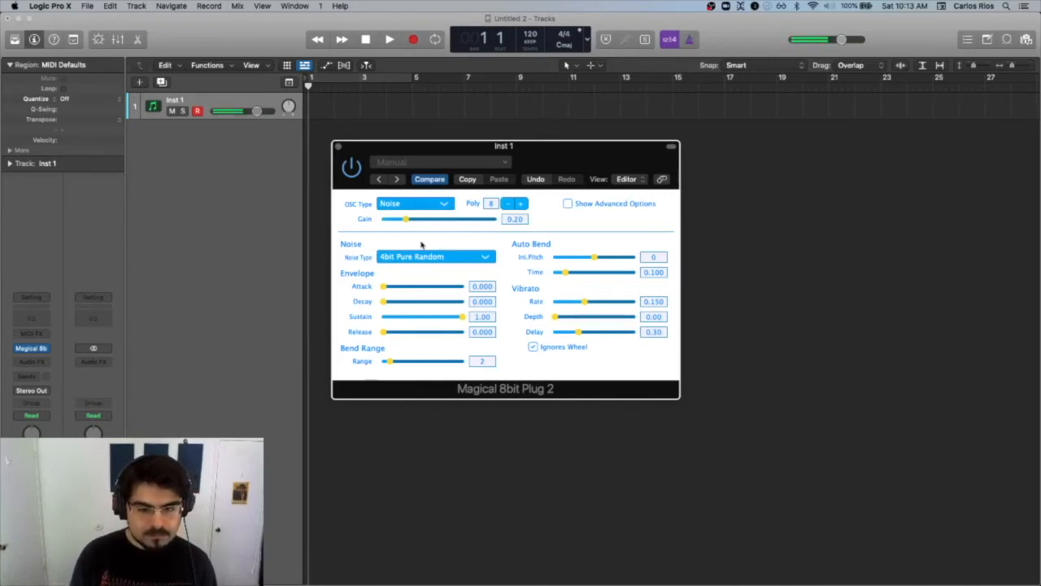
{"action": "left_click", "coordinate": [446, 207]}
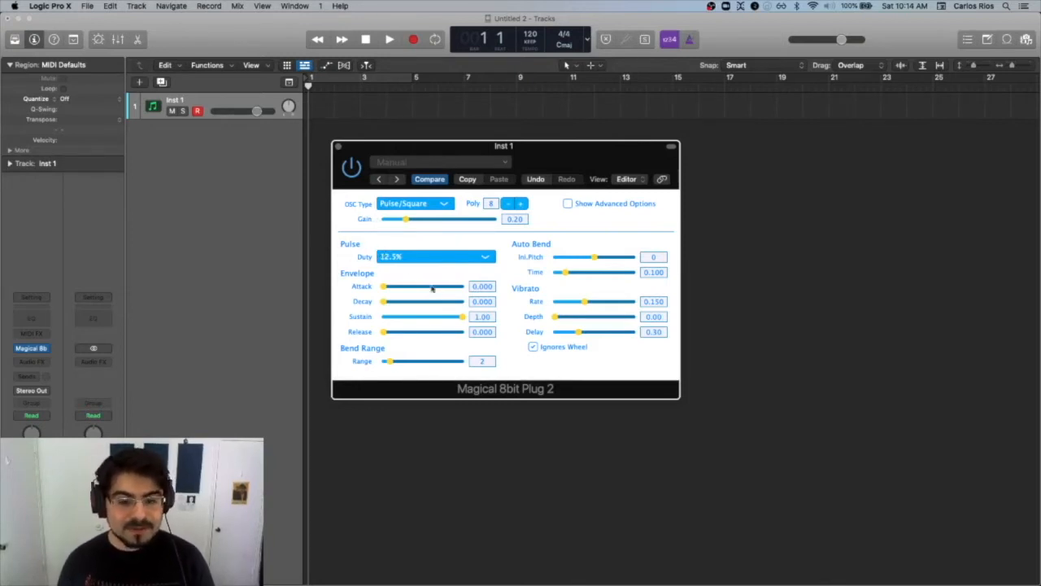
- Try the pulse duty at 50% and settle on a duty of 25%
{"action": "left_click", "coordinate": [441, 259]}
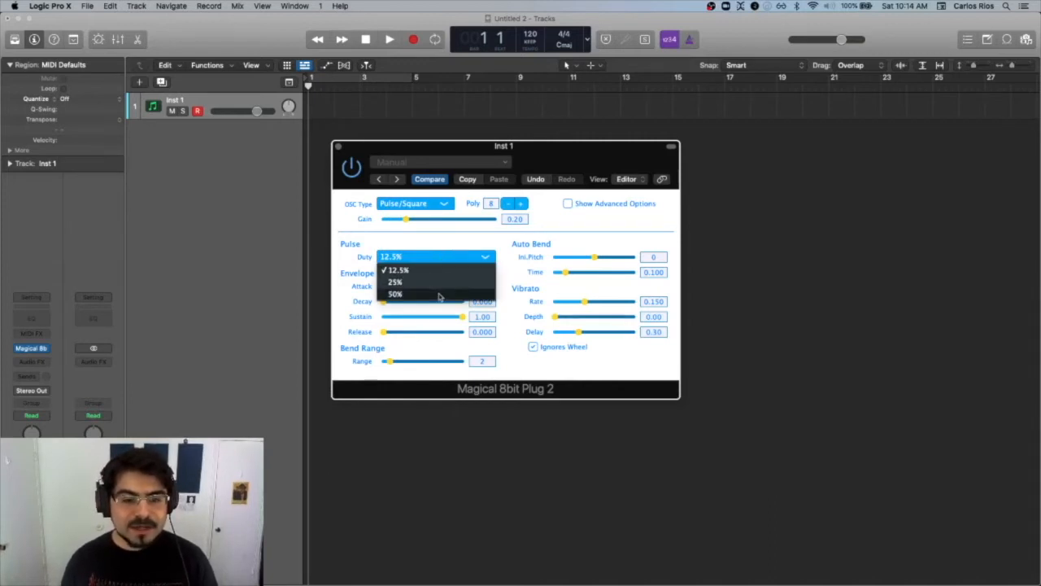
{"action": "left_click", "coordinate": [432, 234]}
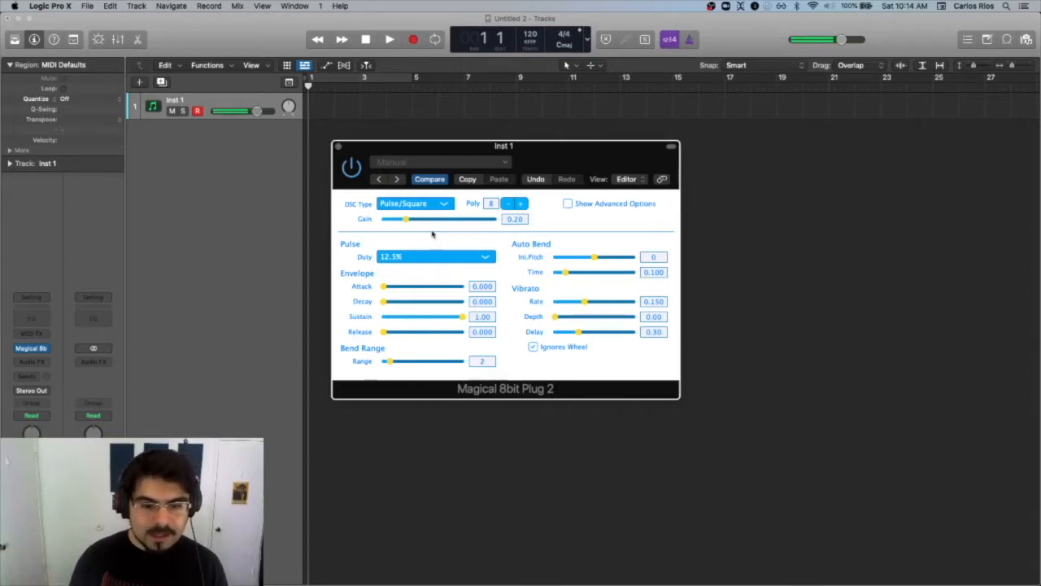
{"action": "left_click", "coordinate": [441, 257]}
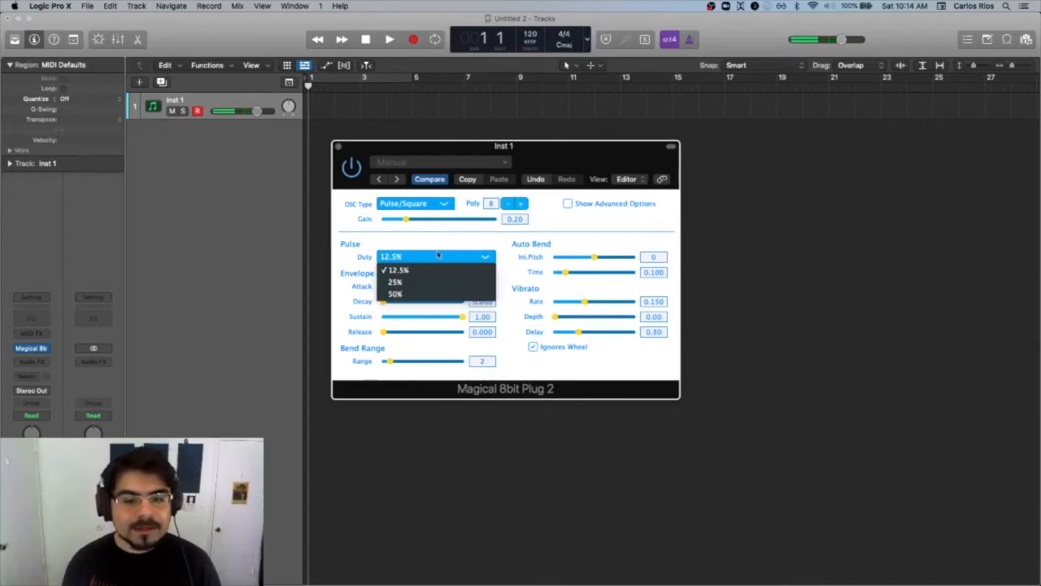
{"action": "left_click", "coordinate": [404, 294]}
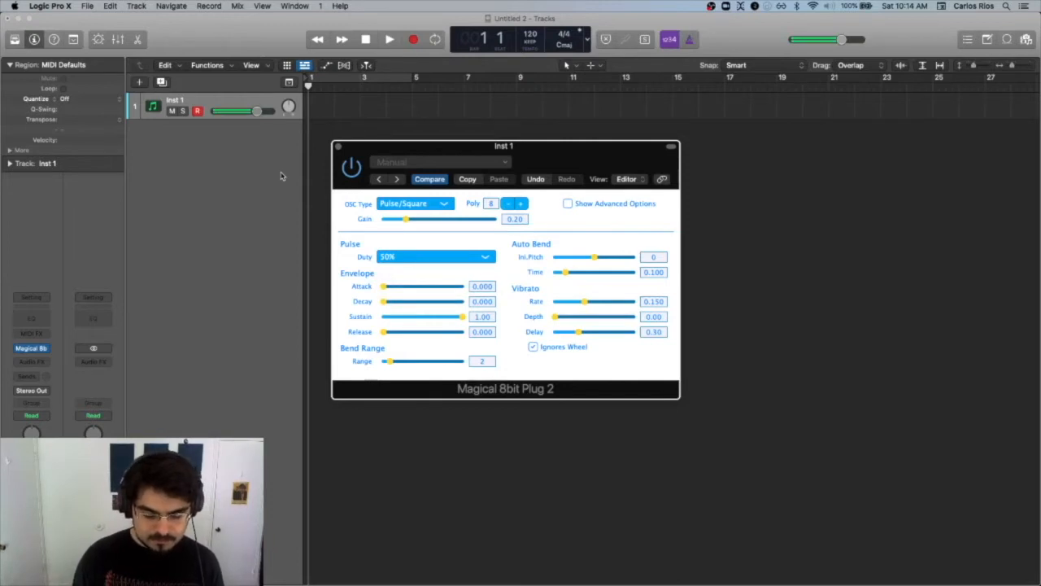
{"action": "left_click", "coordinate": [470, 258]}
{"action": "left_click", "coordinate": [464, 282]}
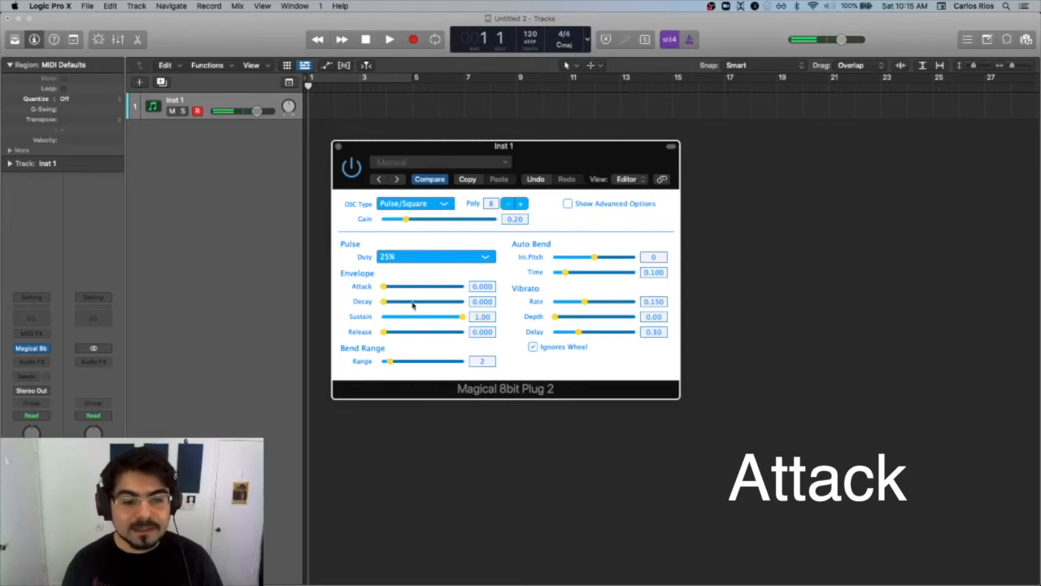
- Try an envelope attack of 3.908 and return it to 0.000
{"action": "left_click_drag", "start_coordinate": [386, 290], "coordinate": [454, 297]}
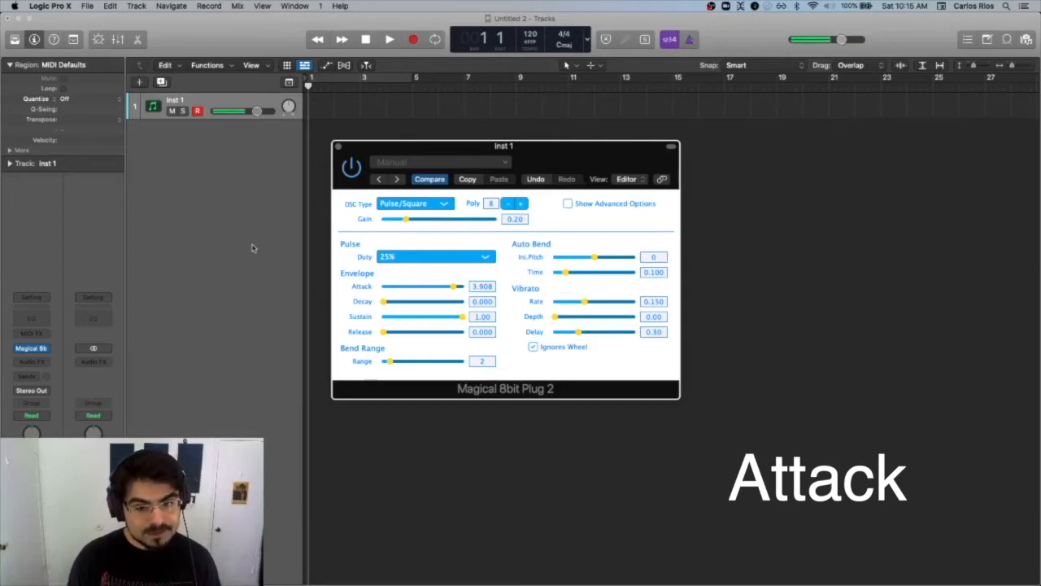
{"action": "left_click_drag", "start_coordinate": [453, 287], "coordinate": [324, 285]}
- Try short and long decays with different sustain levels, ending with decay at 2.672 and sustain at 0.57
{"action": "left_click_drag", "start_coordinate": [408, 303], "coordinate": [338, 315]}
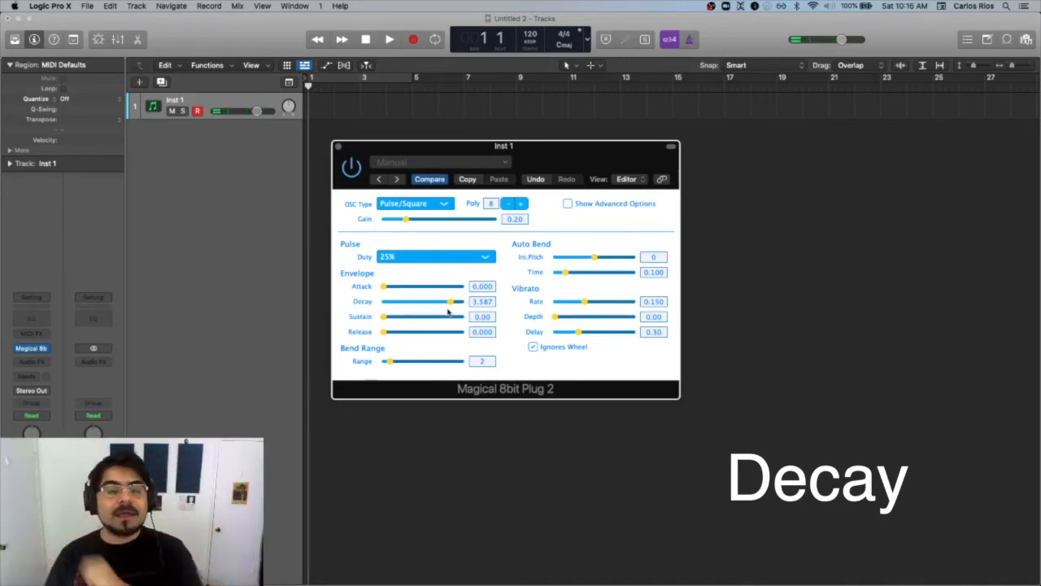
{"action": "left_click_drag", "start_coordinate": [450, 302], "coordinate": [394, 305]}
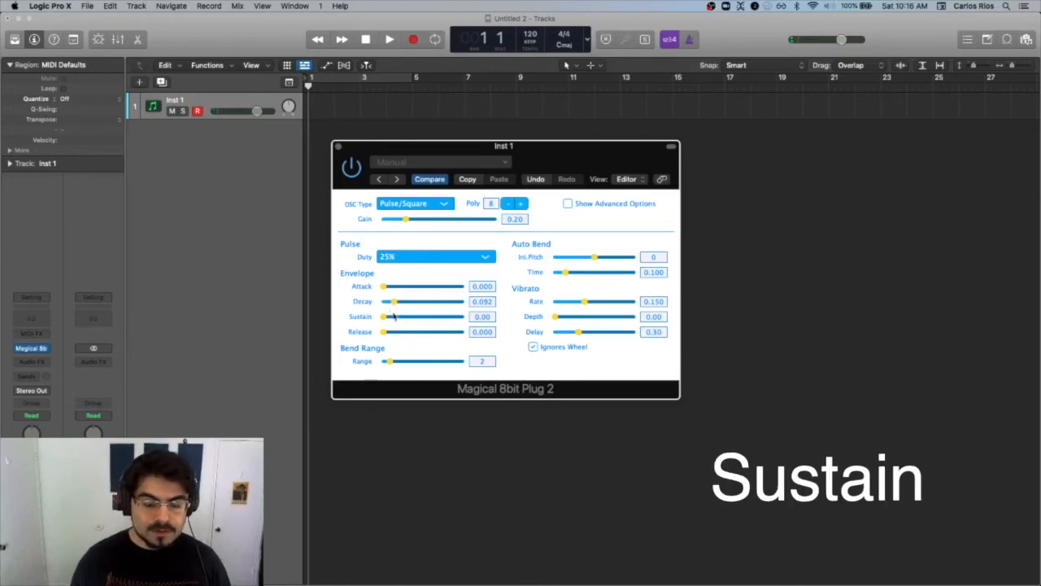
{"action": "left_click_drag", "start_coordinate": [395, 317], "coordinate": [458, 304]}
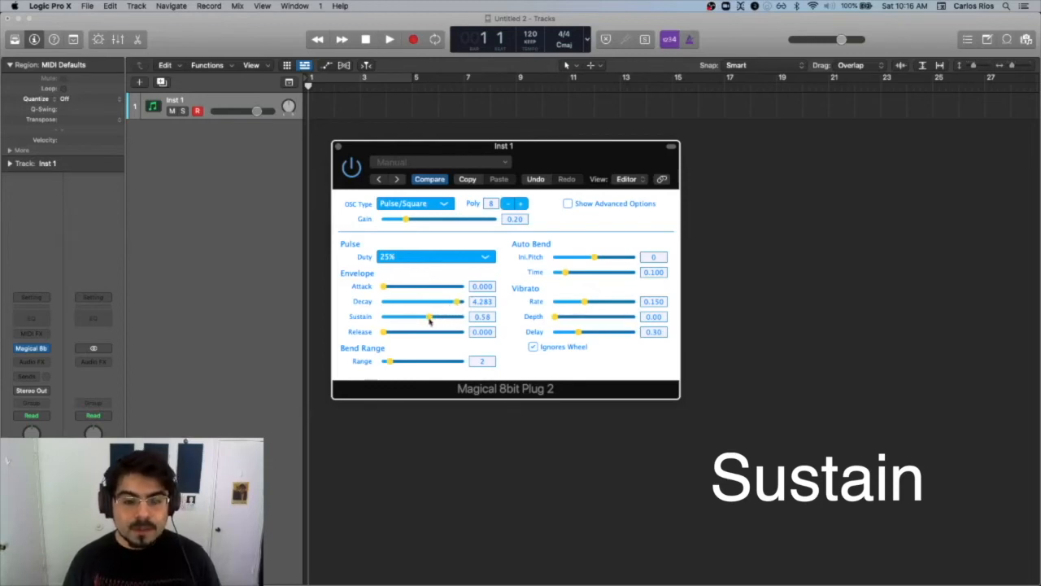
{"action": "left_click_drag", "start_coordinate": [430, 319], "coordinate": [393, 325]}
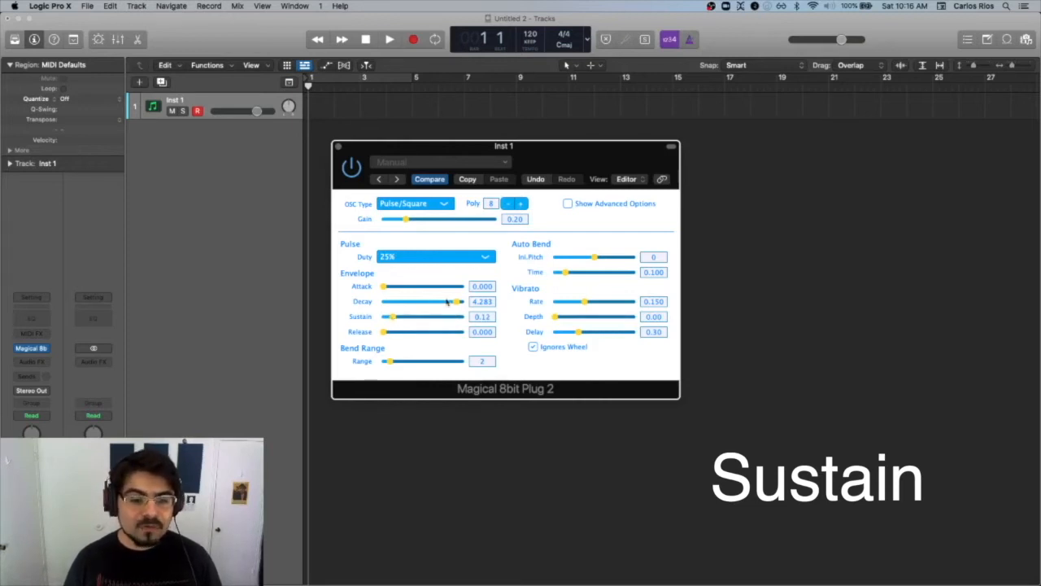
{"action": "left_click_drag", "start_coordinate": [454, 302], "coordinate": [396, 319]}
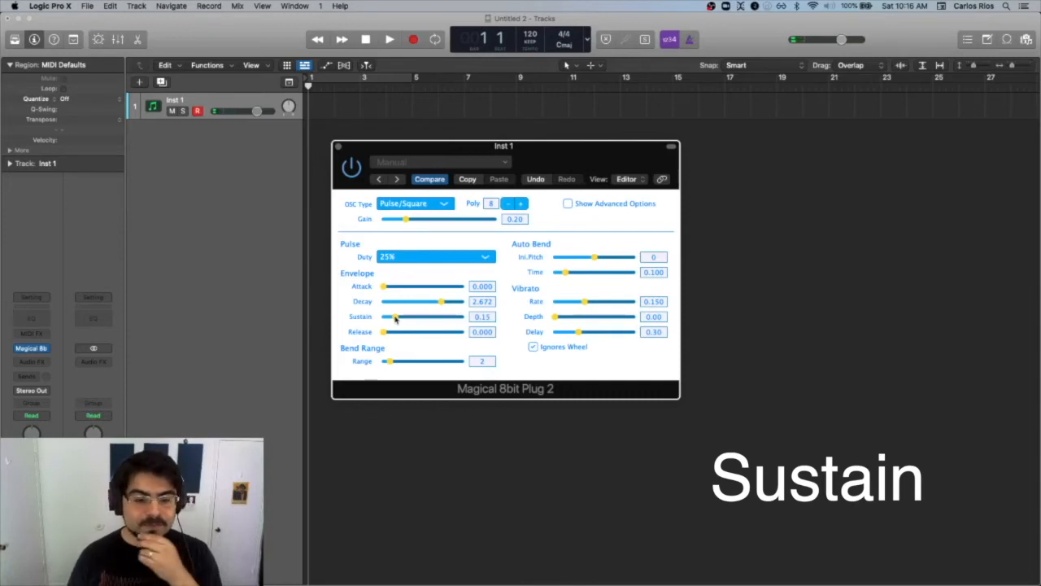
{"action": "left_click_drag", "start_coordinate": [395, 319], "coordinate": [429, 323]}
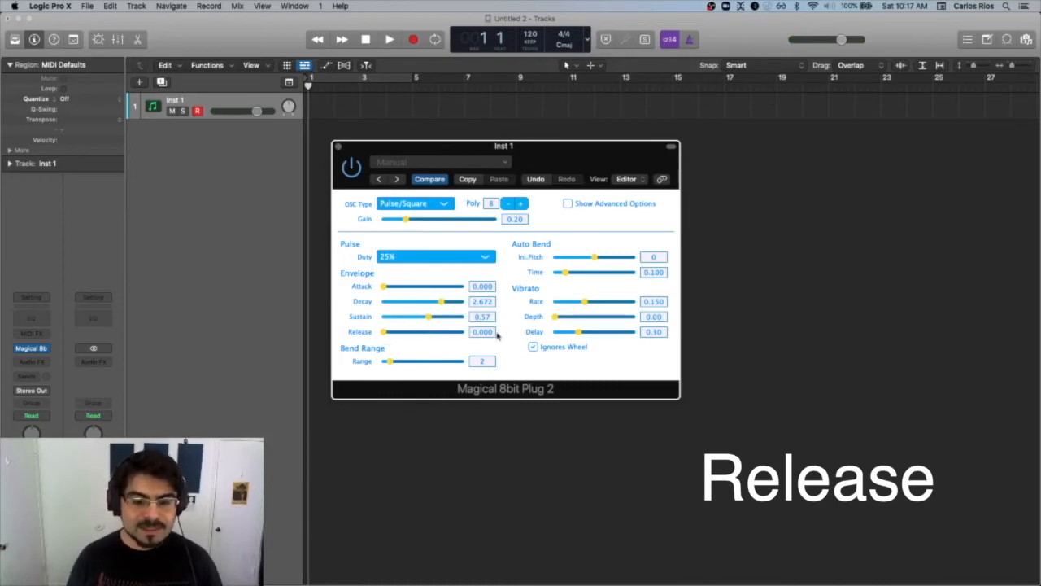
- Try envelope release times, including 0.554, and return the release to 0.000
{"action": "left_click_drag", "start_coordinate": [386, 332], "coordinate": [408, 339]}
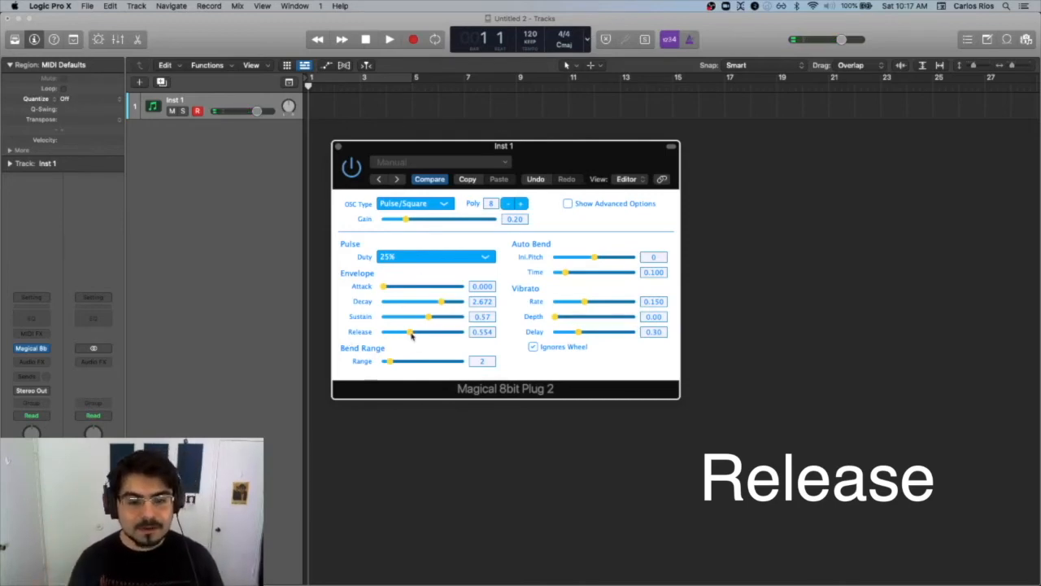
{"action": "left_click_drag", "start_coordinate": [412, 336], "coordinate": [458, 345]}
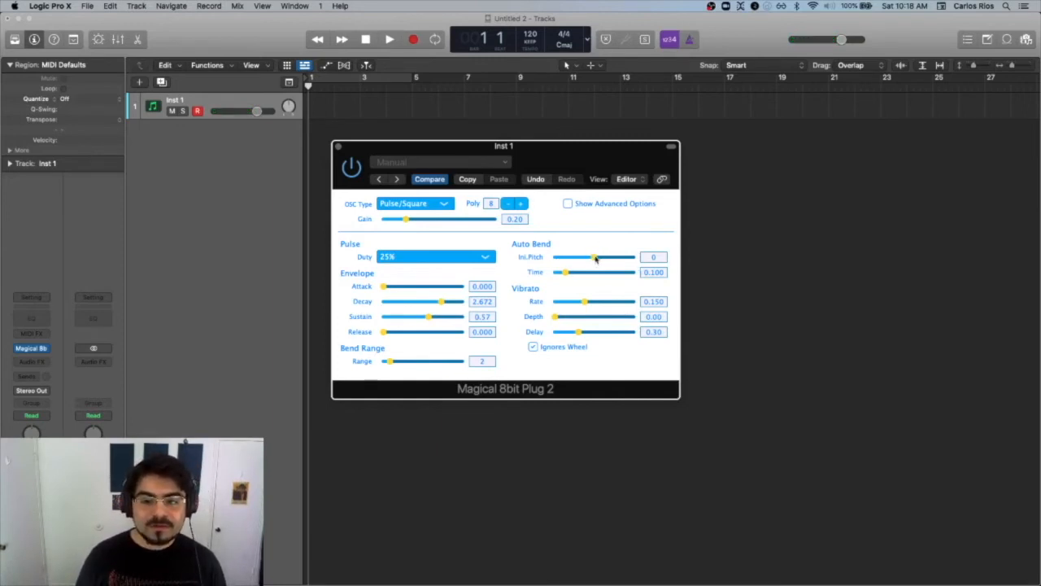
- Try auto bend initial pitches of 24 and -24 with a time of 3.494, ending at initial pitch 11 and time 0.800
{"action": "left_click_drag", "start_coordinate": [595, 257], "coordinate": [612, 265]}
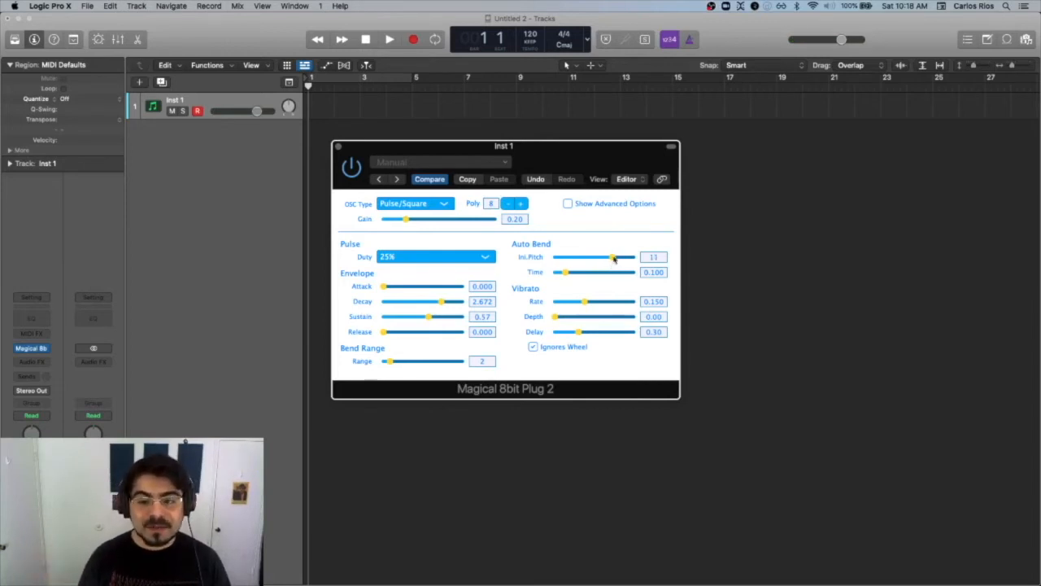
{"action": "left_click_drag", "start_coordinate": [612, 264], "coordinate": [655, 269]}
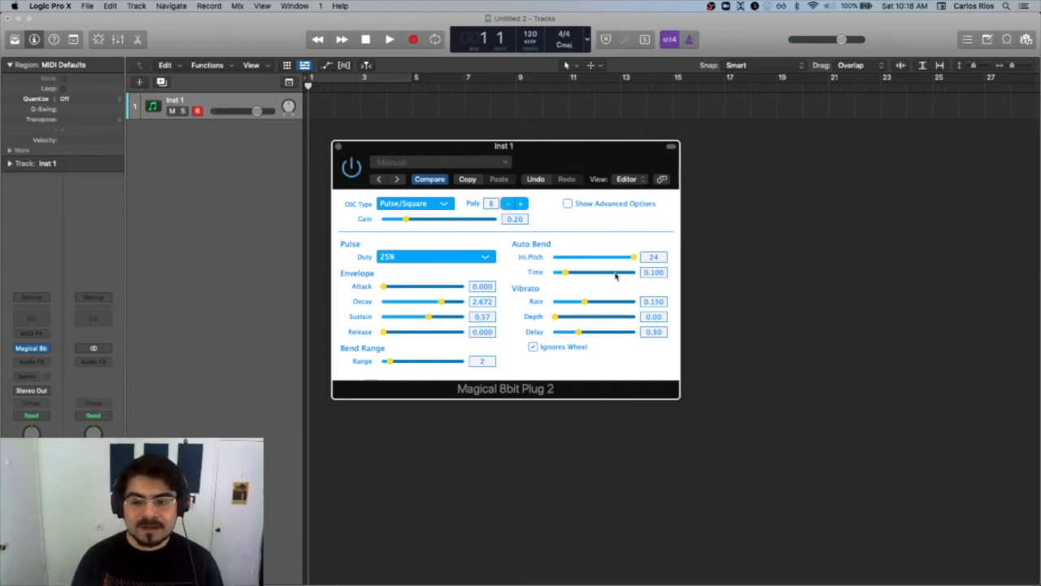
{"action": "left_click", "coordinate": [616, 275]}
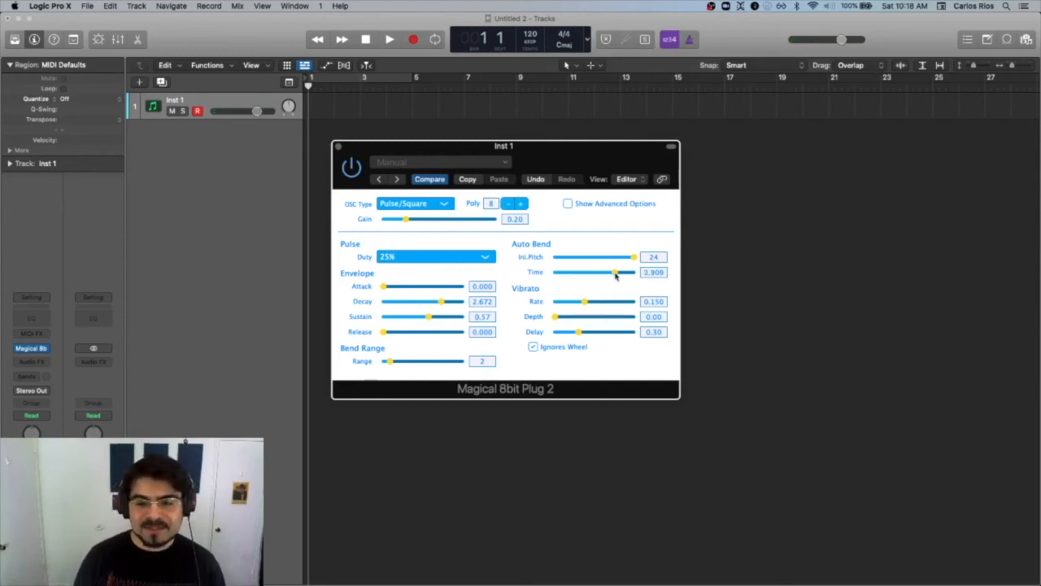
{"action": "left_click_drag", "start_coordinate": [616, 275], "coordinate": [621, 273]}
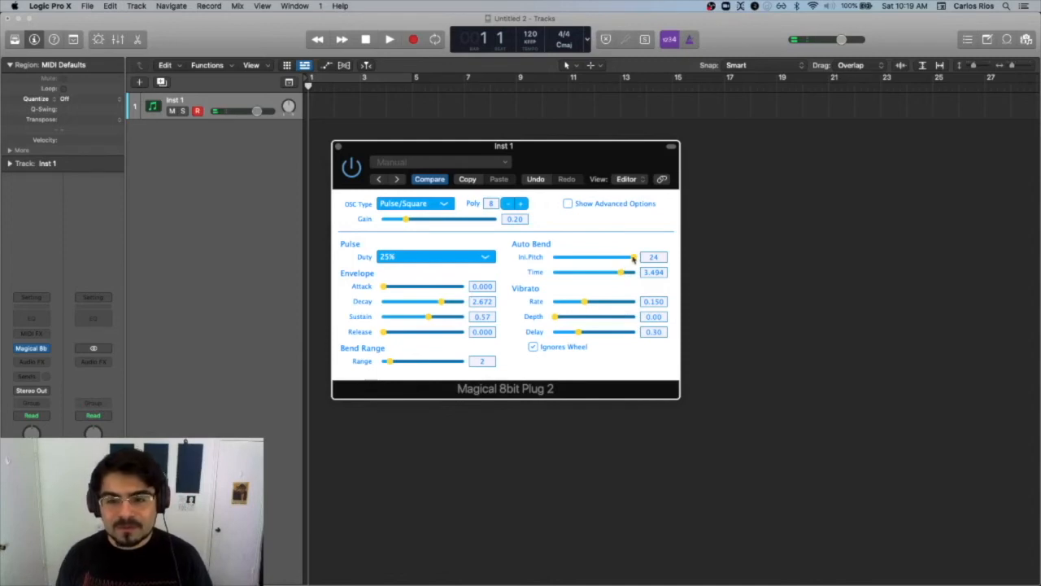
{"action": "left_click_drag", "start_coordinate": [634, 257], "coordinate": [445, 252]}
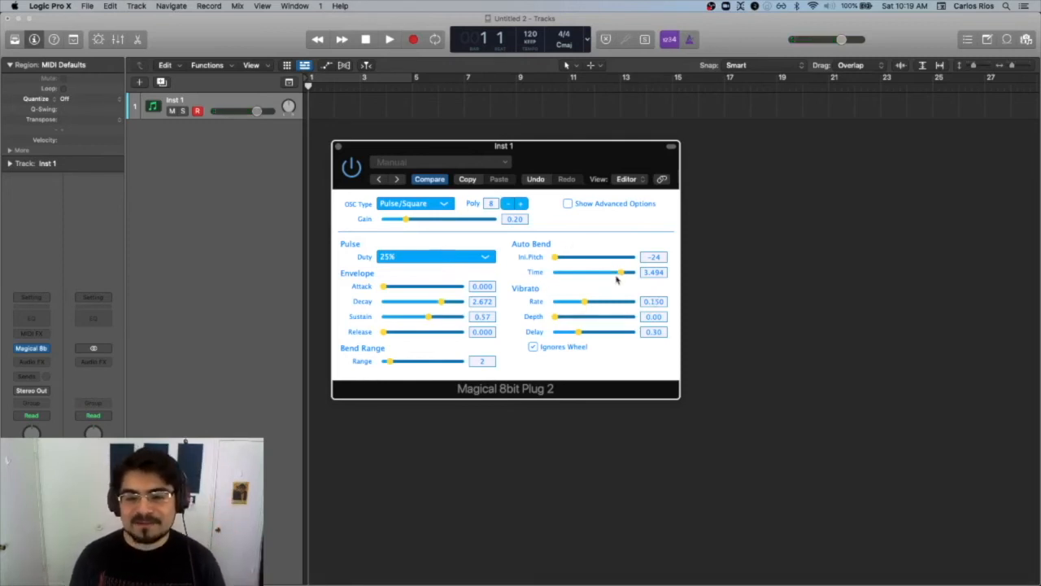
{"action": "mouse_move", "coordinate": [584, 258]}
{"action": "left_mouse_down"}
{"action": "mouse_move", "coordinate": [612, 259]}
{"action": "mouse_move", "coordinate": [587, 277]}
{"action": "left_mouse_up"}
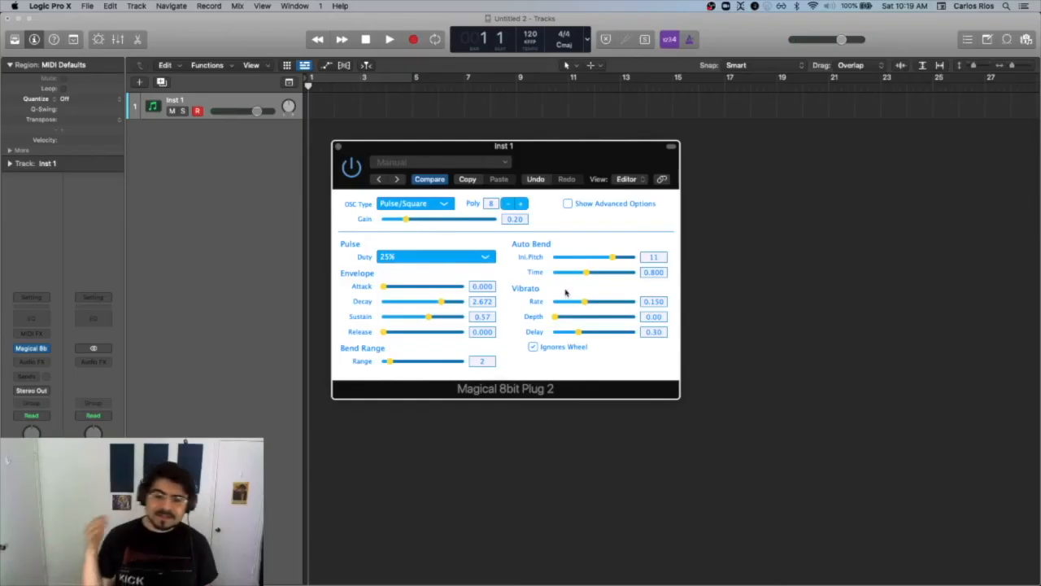
- Reset the auto bend's initial pitch to 0
{"action": "double_click", "coordinate": [652, 259]}
{"action": "type", "text": "0"}
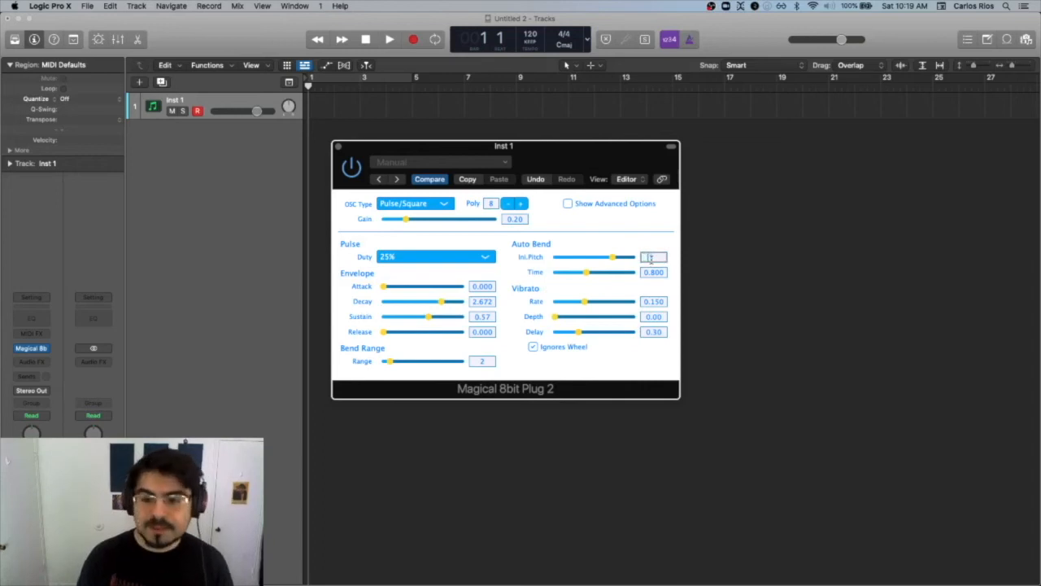
{"action": "key", "text": "Return"}
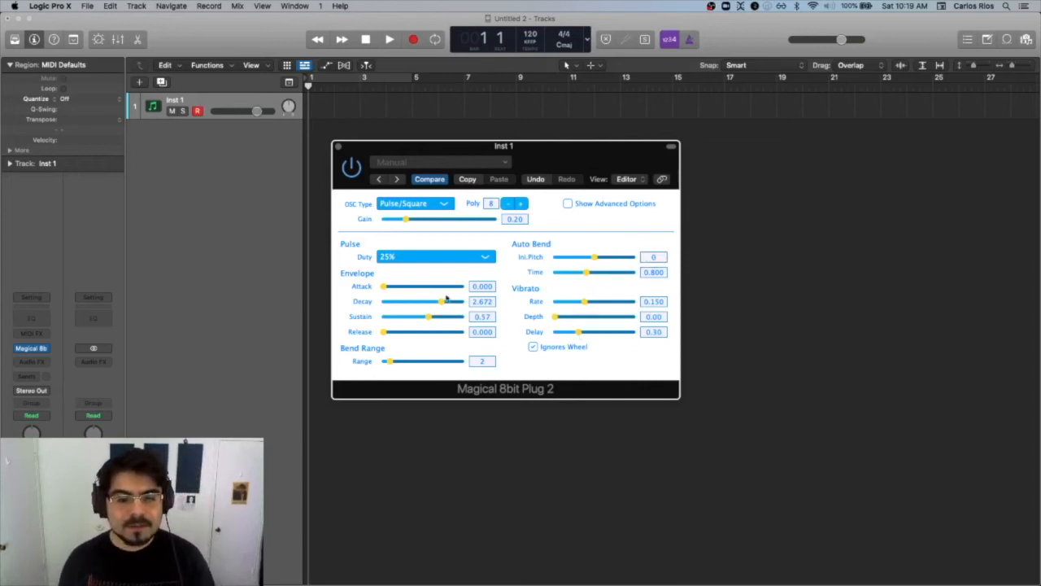
- Set the vibrato rate to 0.844, its delay to 0.00 and its depth to 0.42
{"action": "left_click", "coordinate": [534, 347]}
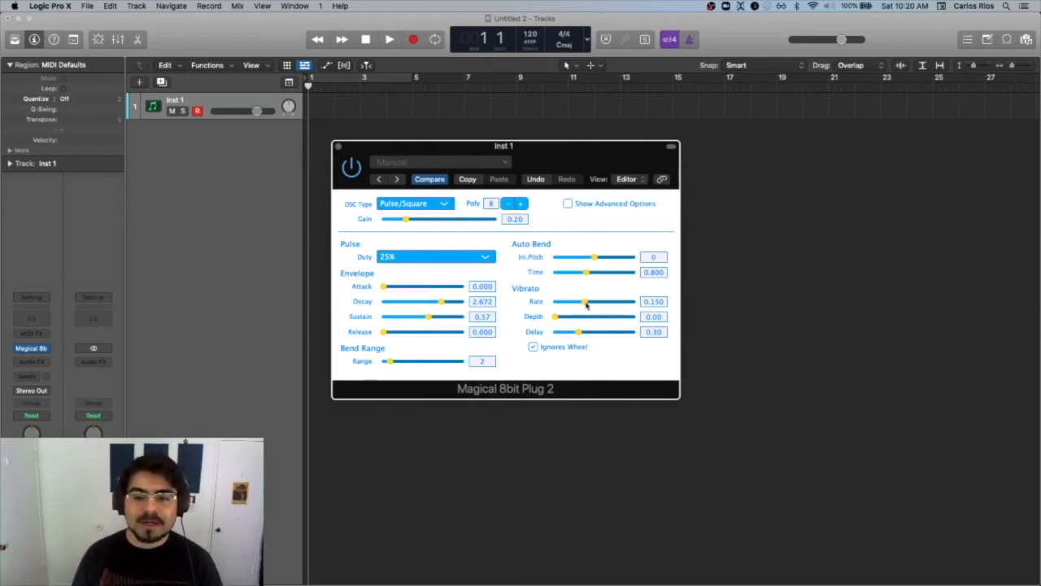
{"action": "left_click_drag", "start_coordinate": [585, 304], "coordinate": [627, 310]}
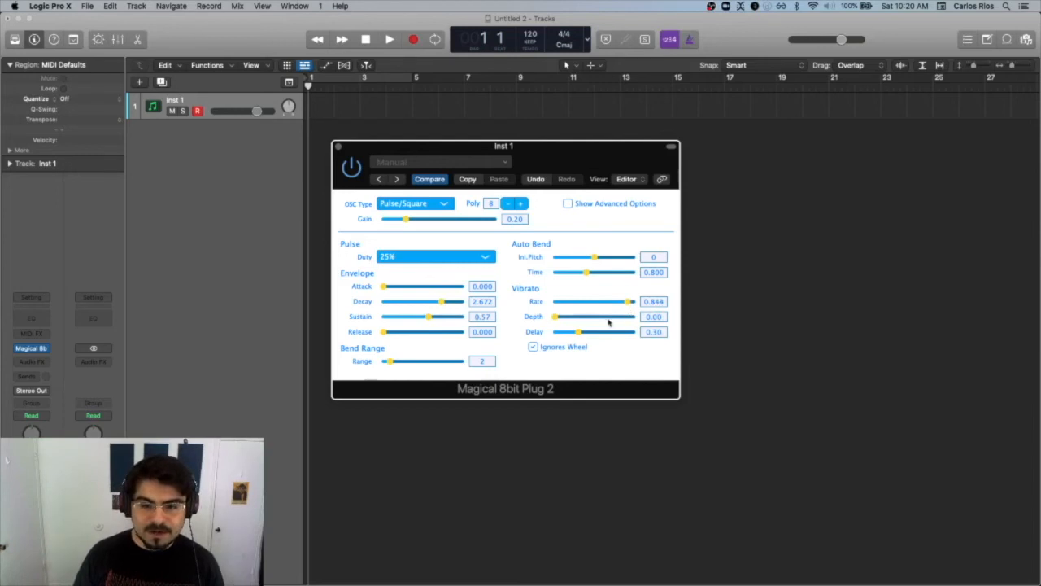
{"action": "left_click_drag", "start_coordinate": [580, 332], "coordinate": [554, 333]}
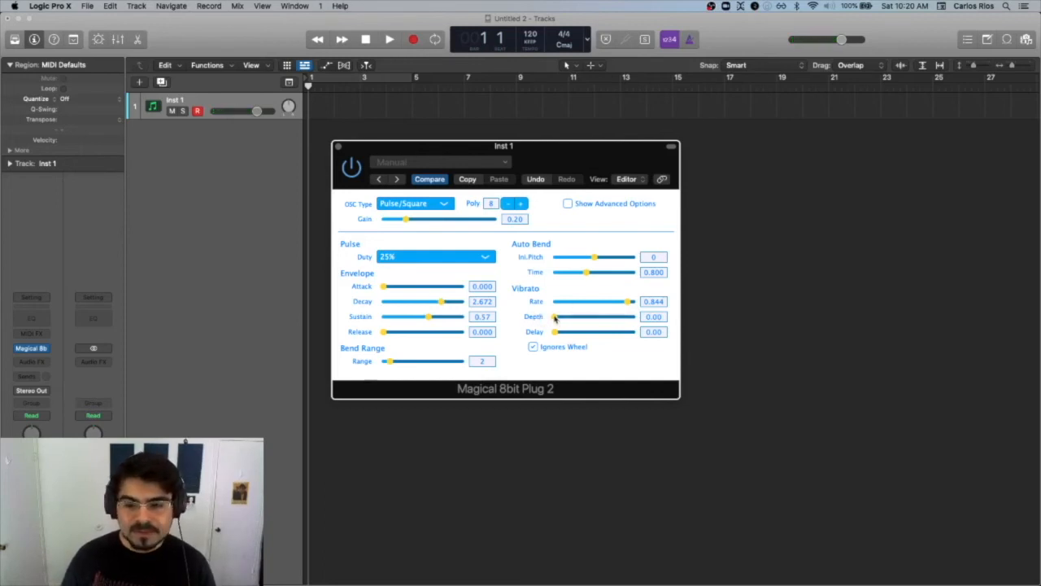
{"action": "left_click_drag", "start_coordinate": [555, 317], "coordinate": [571, 318]}
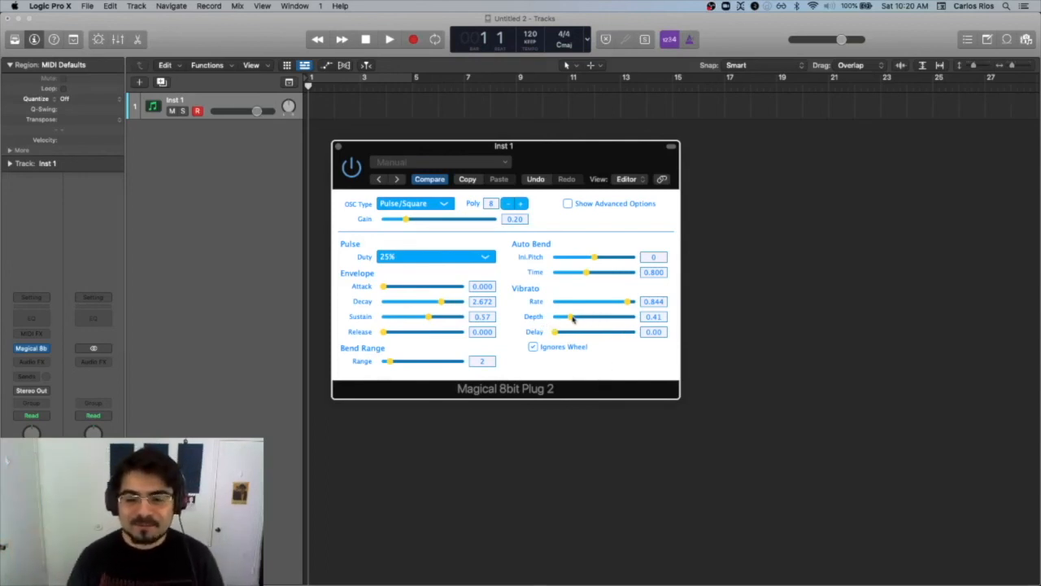
{"action": "left_click_drag", "start_coordinate": [573, 320], "coordinate": [571, 320]}
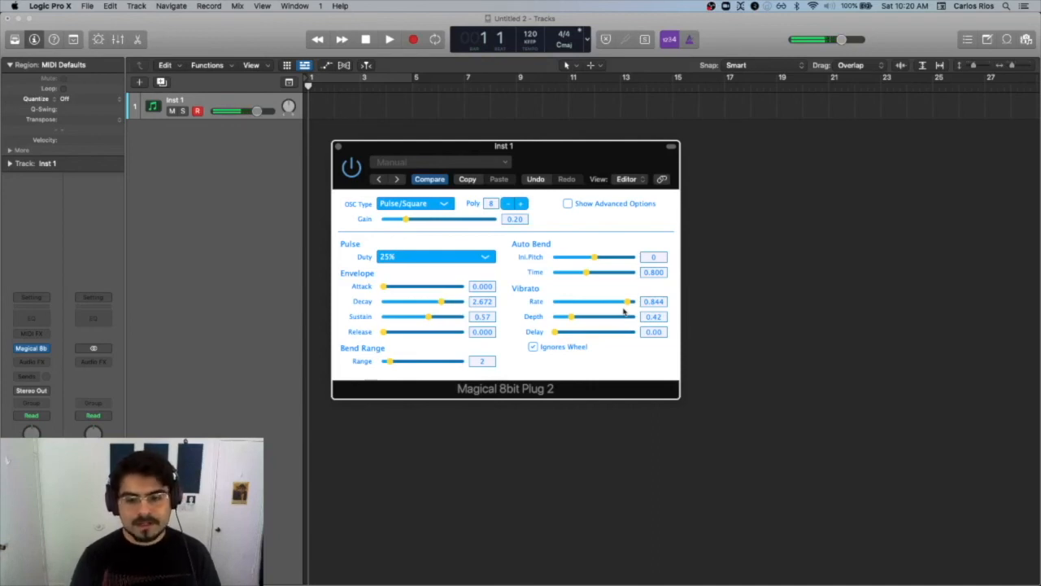
- Try a vibrato rate of 0.190, ending with the vibrato at rate 0.554, depth 1.92 and delay 0.77
{"action": "left_click_drag", "start_coordinate": [627, 303], "coordinate": [589, 303]}
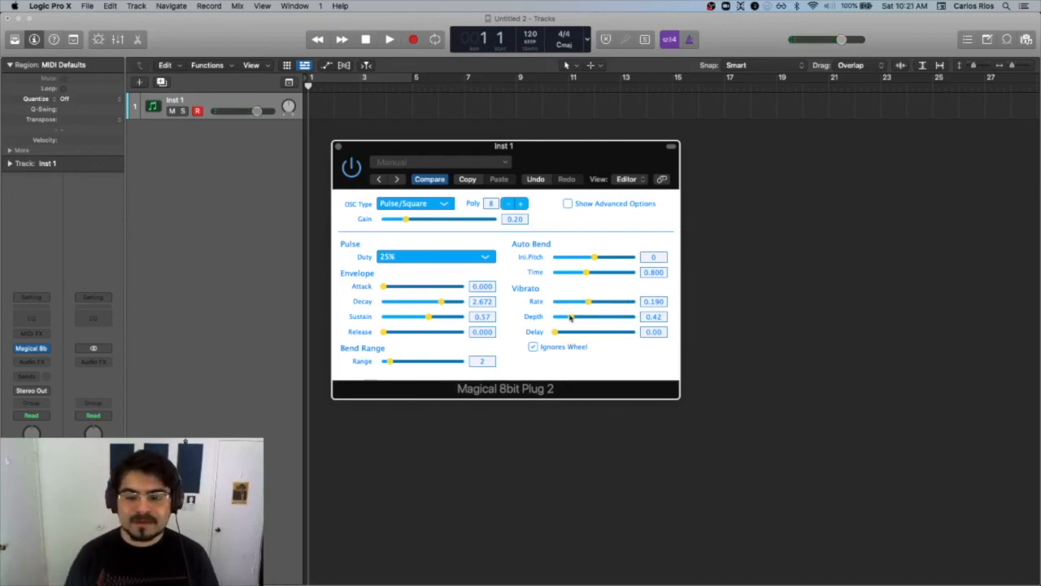
{"action": "left_click_drag", "start_coordinate": [570, 317], "coordinate": [631, 328]}
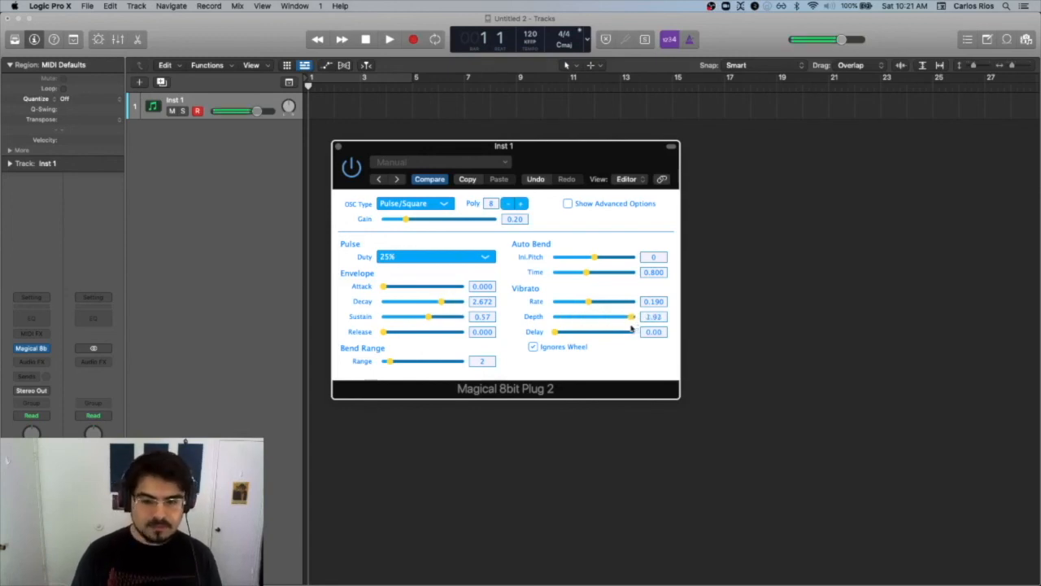
{"action": "left_click", "coordinate": [614, 301]}
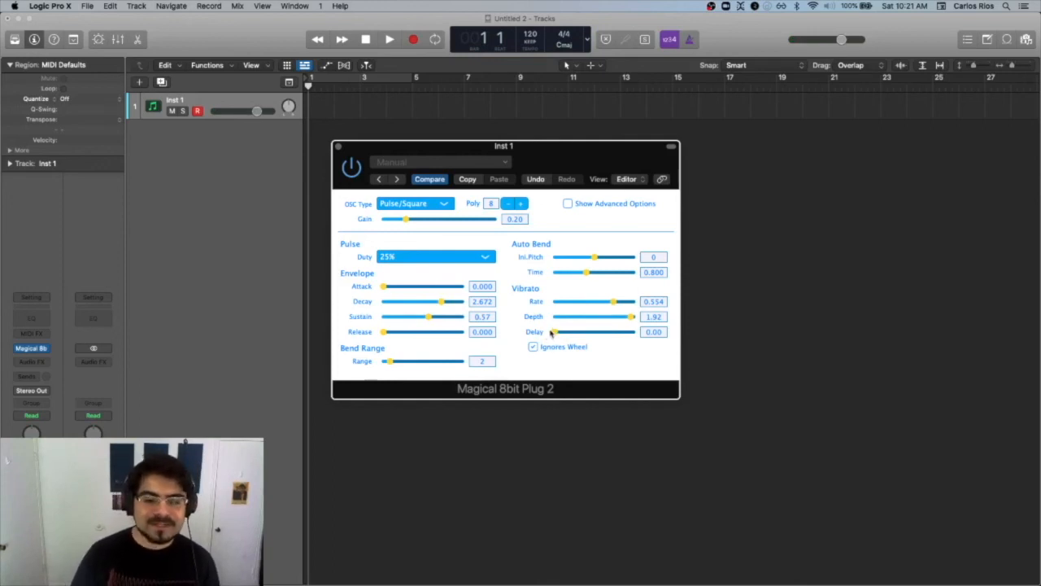
{"action": "left_click", "coordinate": [614, 333]}
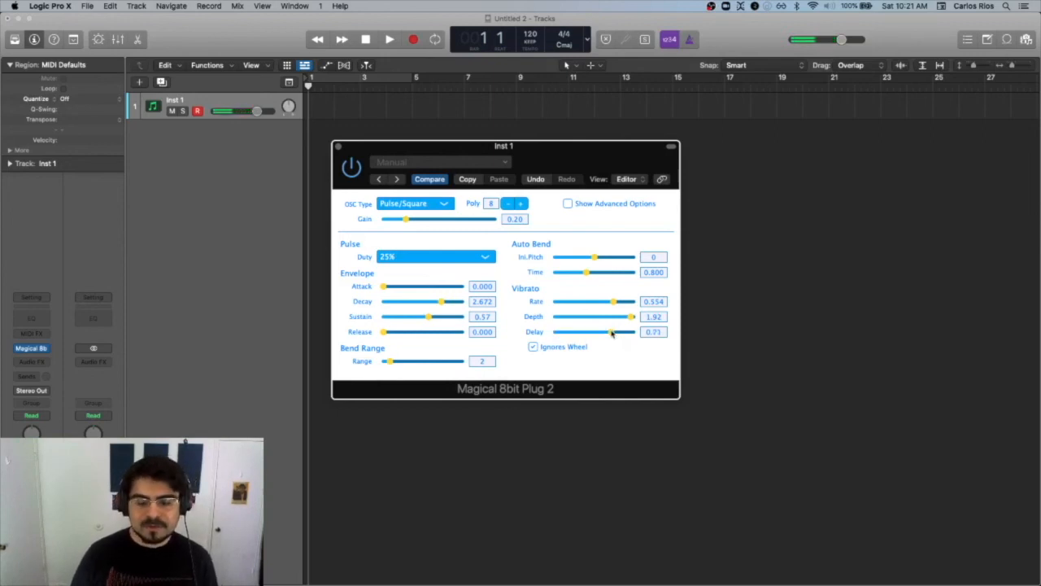
{"action": "left_click_drag", "start_coordinate": [614, 333], "coordinate": [616, 333]}
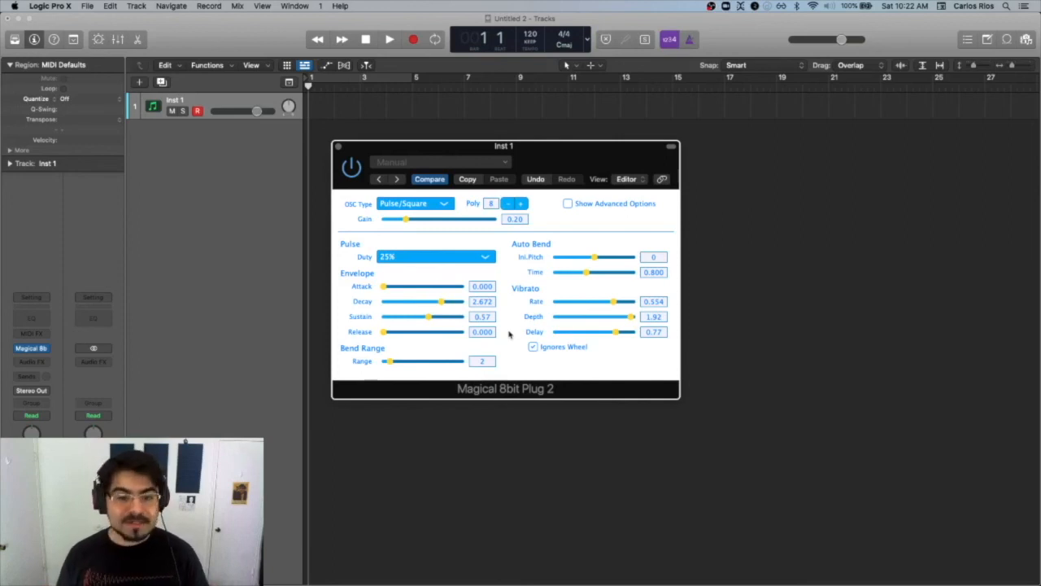
{"action": "mouse_move", "coordinate": [4, 268]}
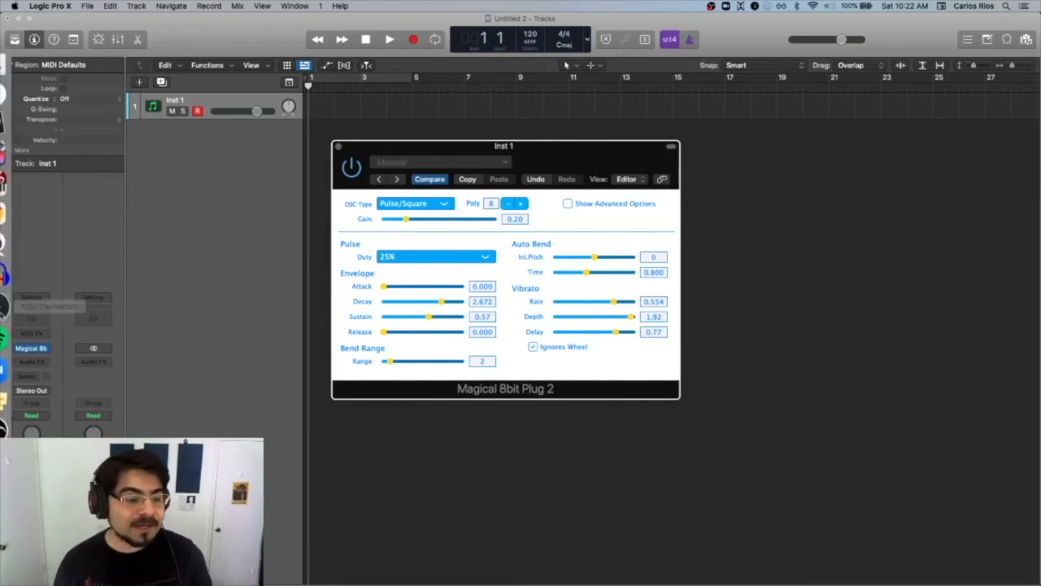
{"action": "left_click", "coordinate": [21, 368]}
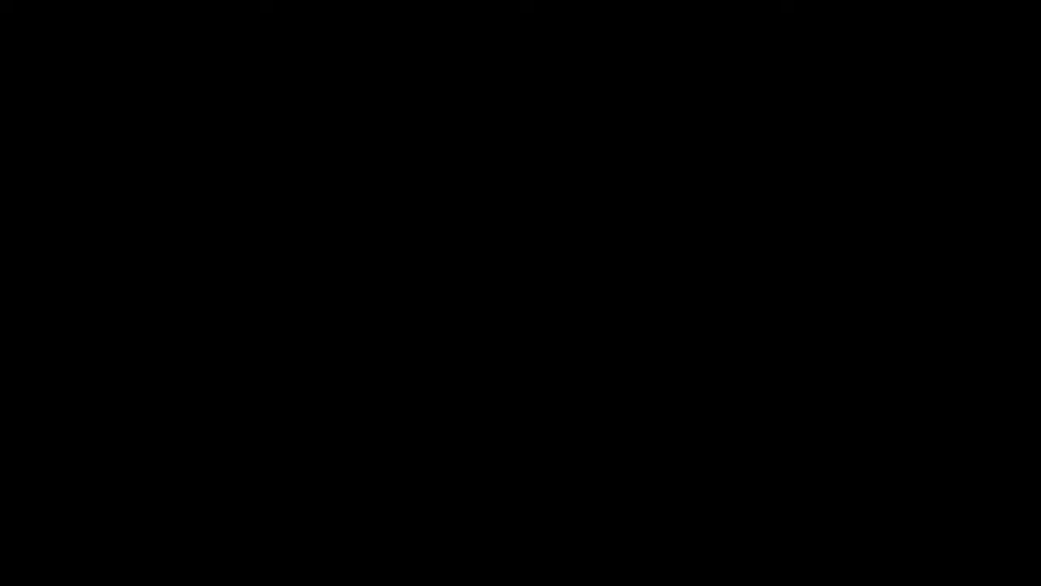